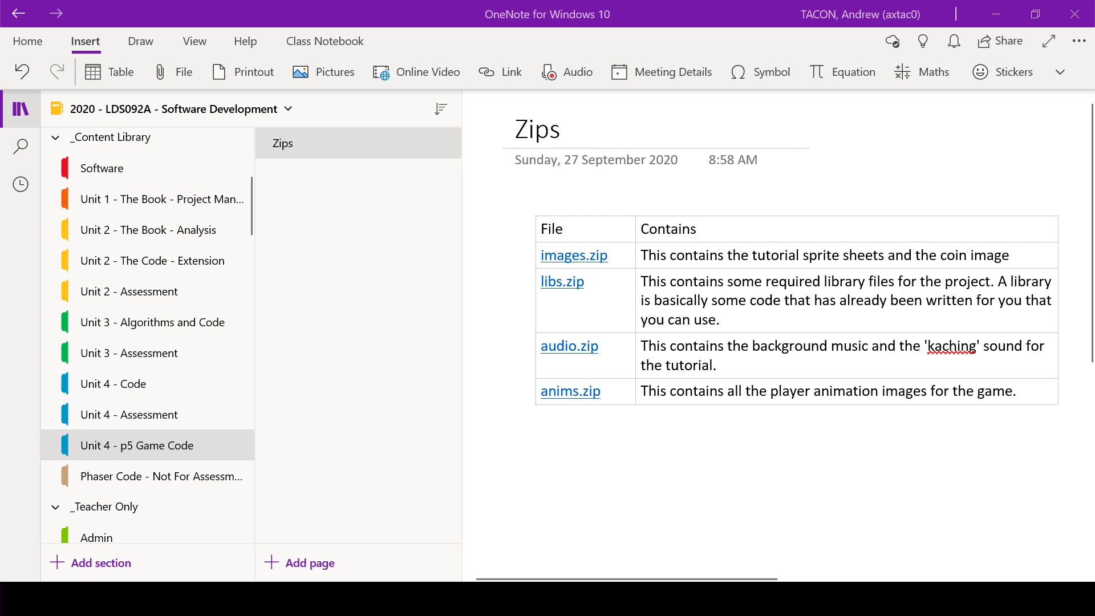
Download images.zip from its OneDrive for Business link on the OneNote page
click(600, 259)
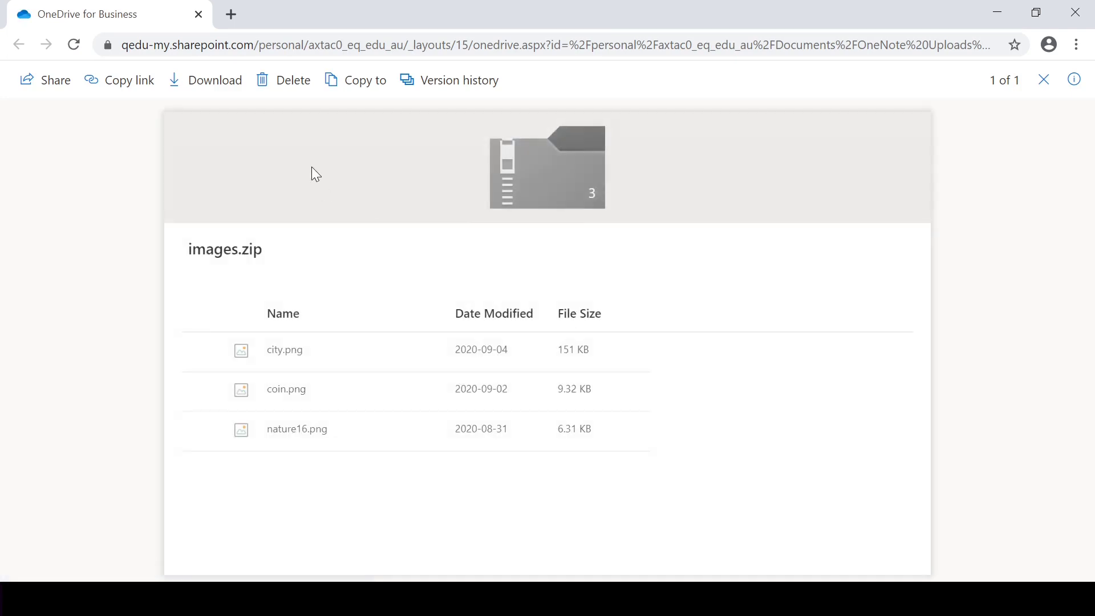
click(198, 92)
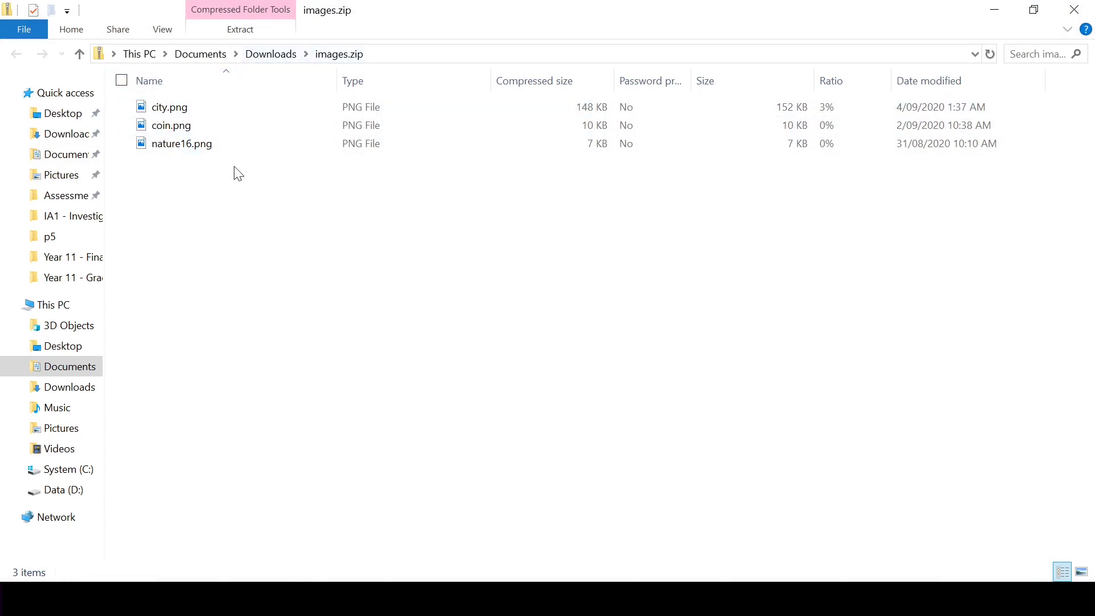
Download libs.zip, audio 1.zip and anims.zip from the OneNote Zips page into Downloads
click(271, 55)
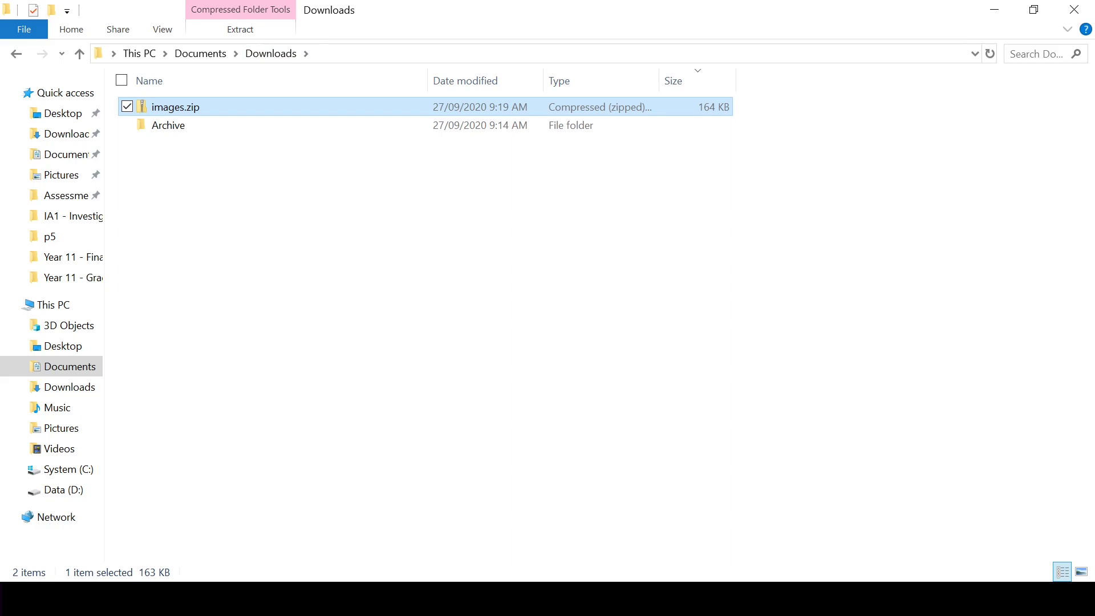
key(alt+Tab)
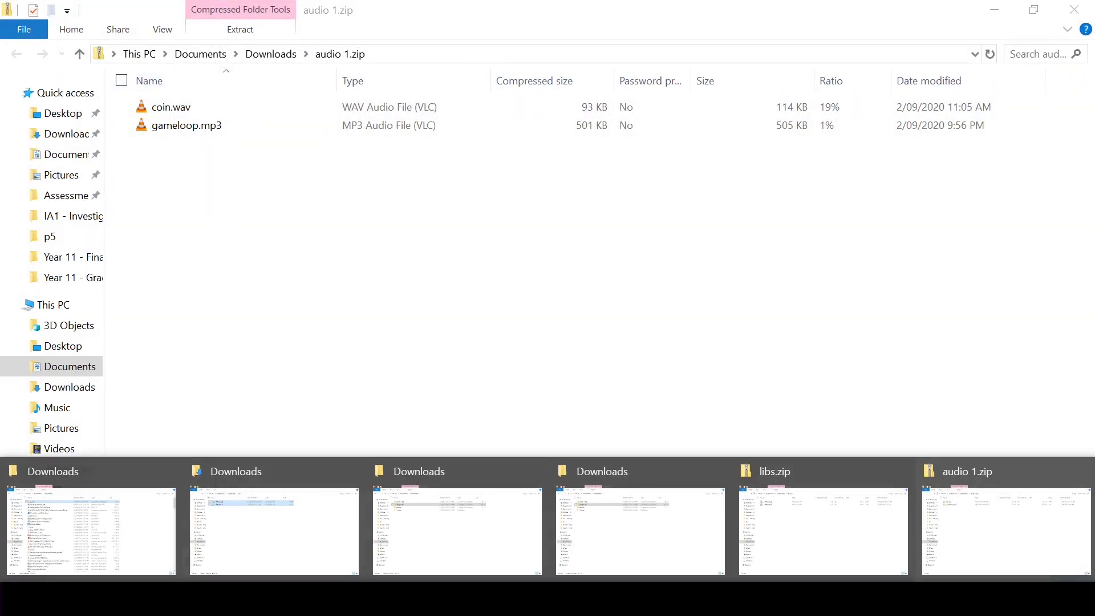
key(alt+Tab)
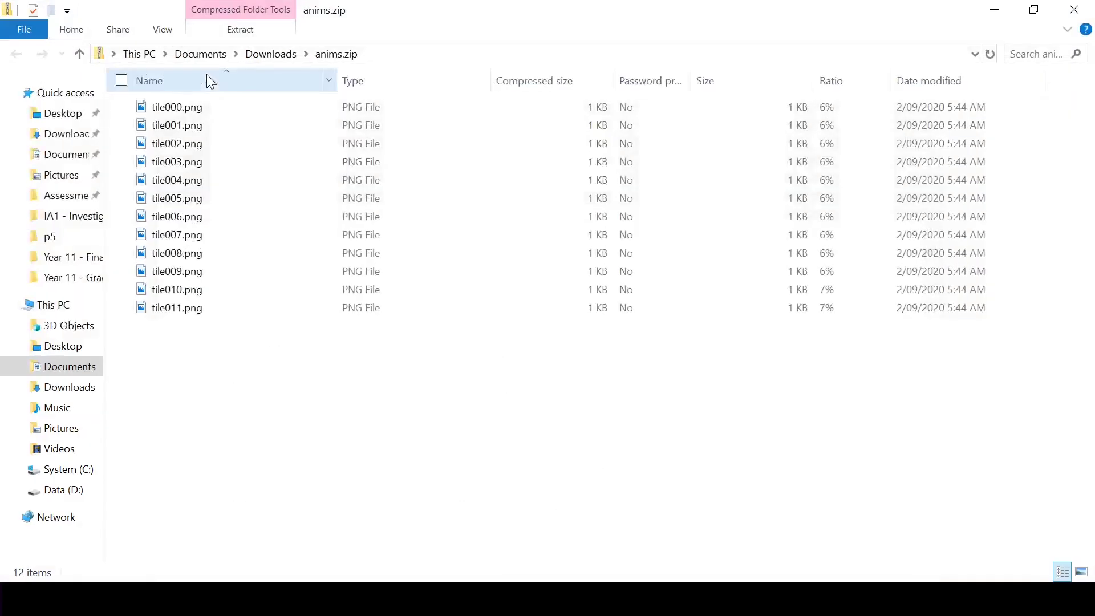
Close the extra Downloads, libs.zip, audio 1.zip and Documents windows and the browser
click(193, 54)
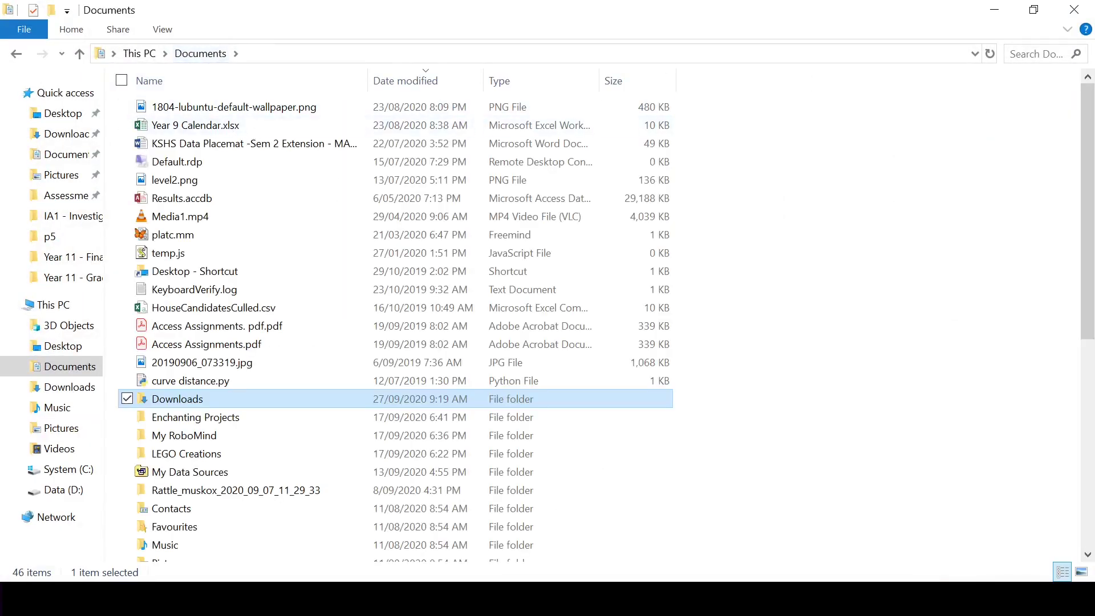
click(303, 599)
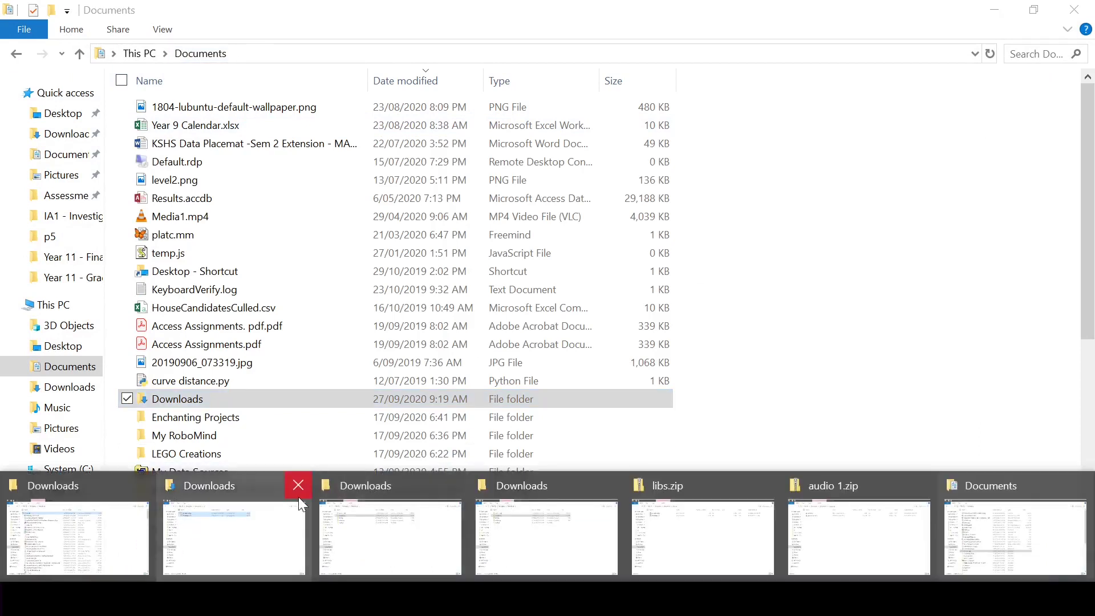
click(351, 472)
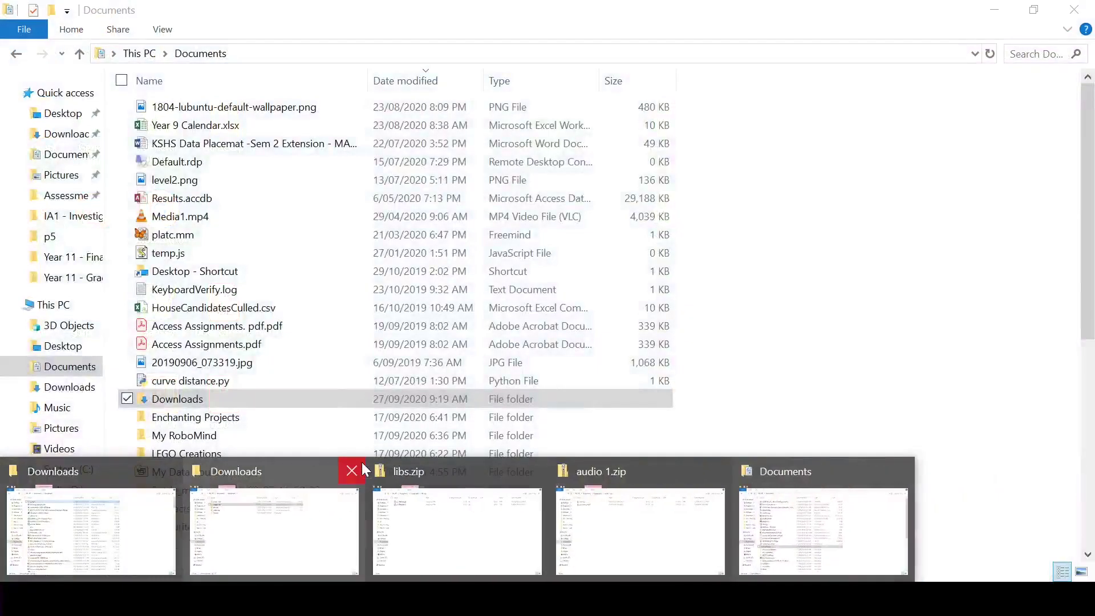
click(351, 471)
click(351, 471)
click(364, 469)
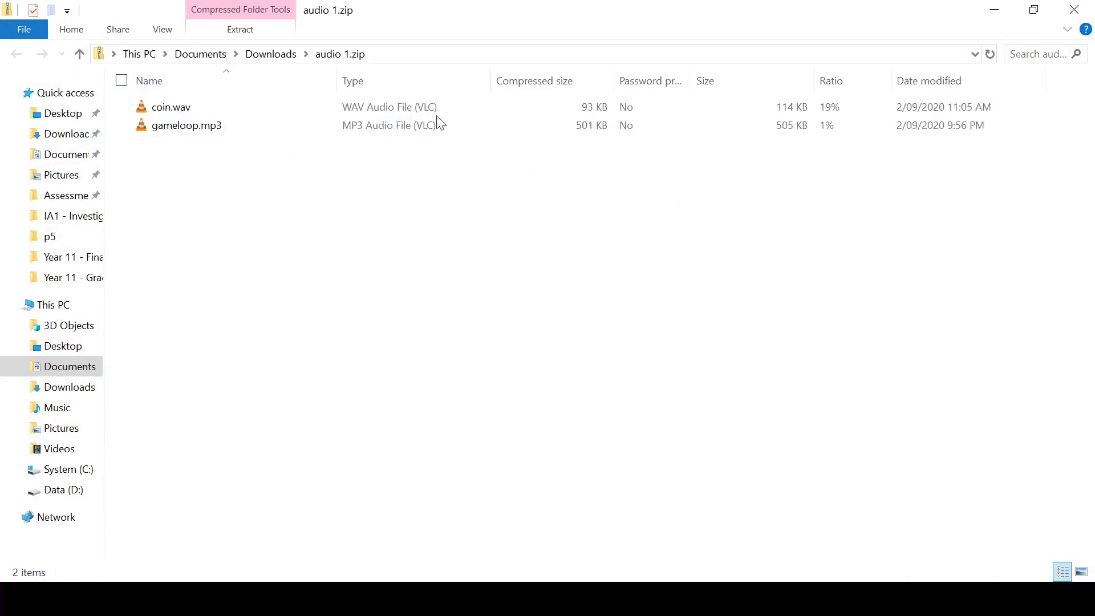
click(1073, 9)
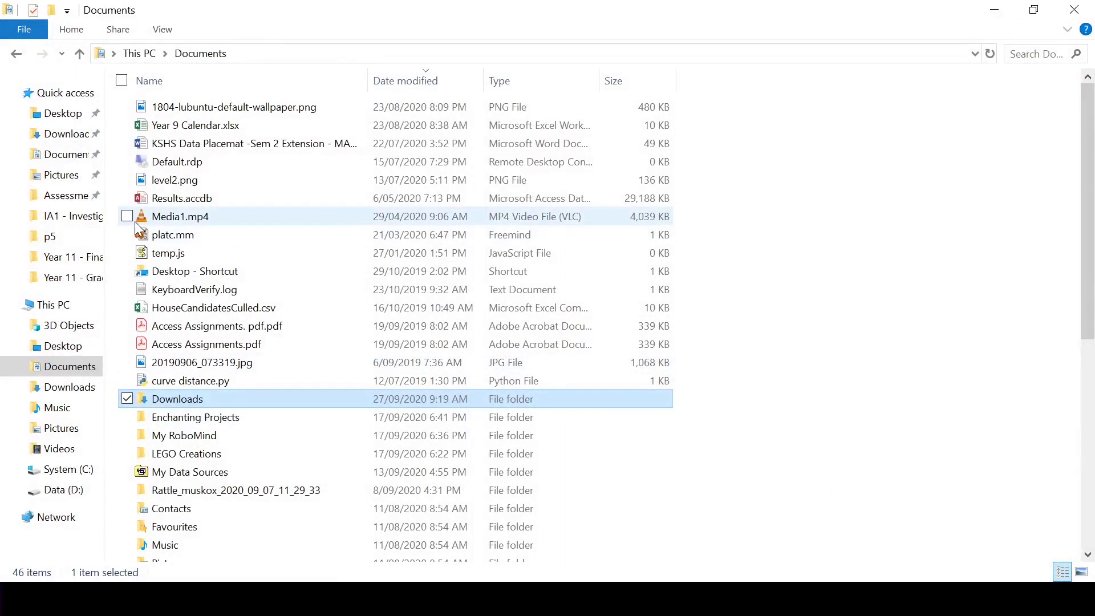
click(1089, 8)
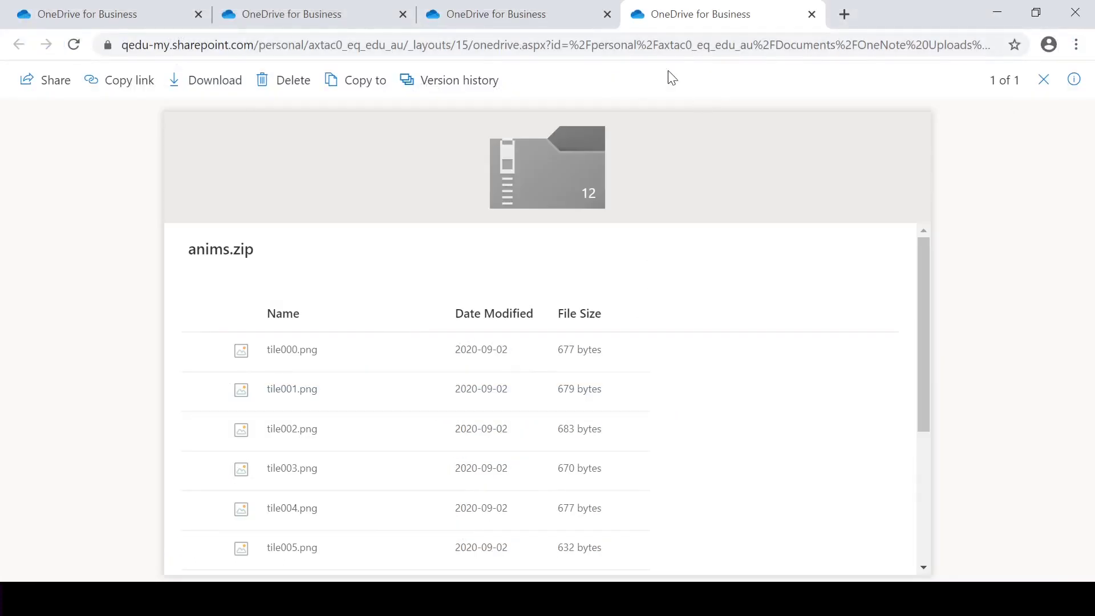
click(1075, 12)
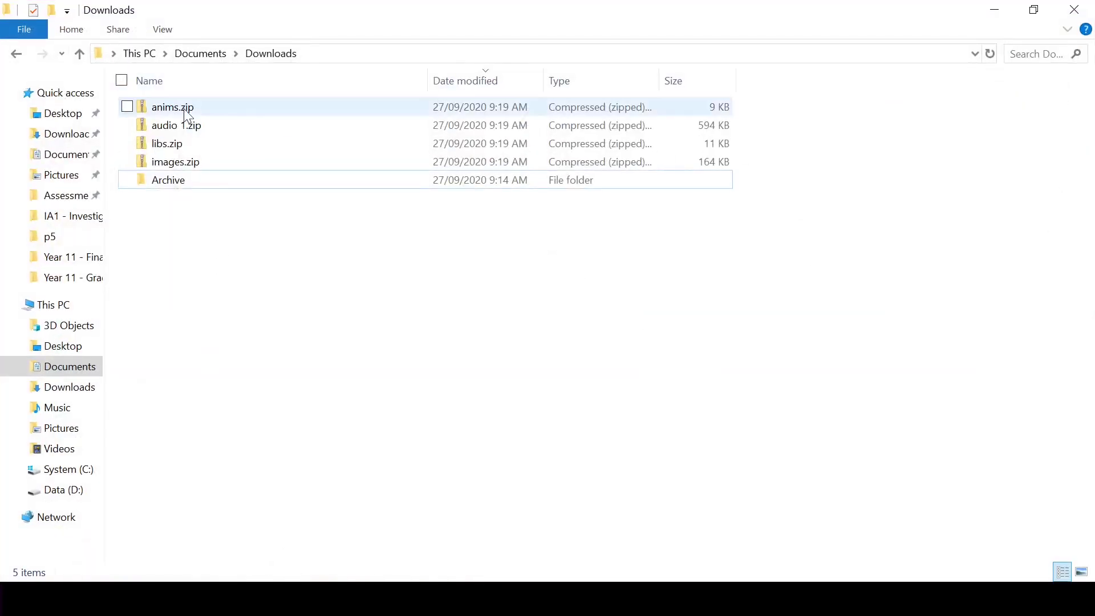
Extract images.zip into an images folder without opening the extracted files afterwards
click(184, 163)
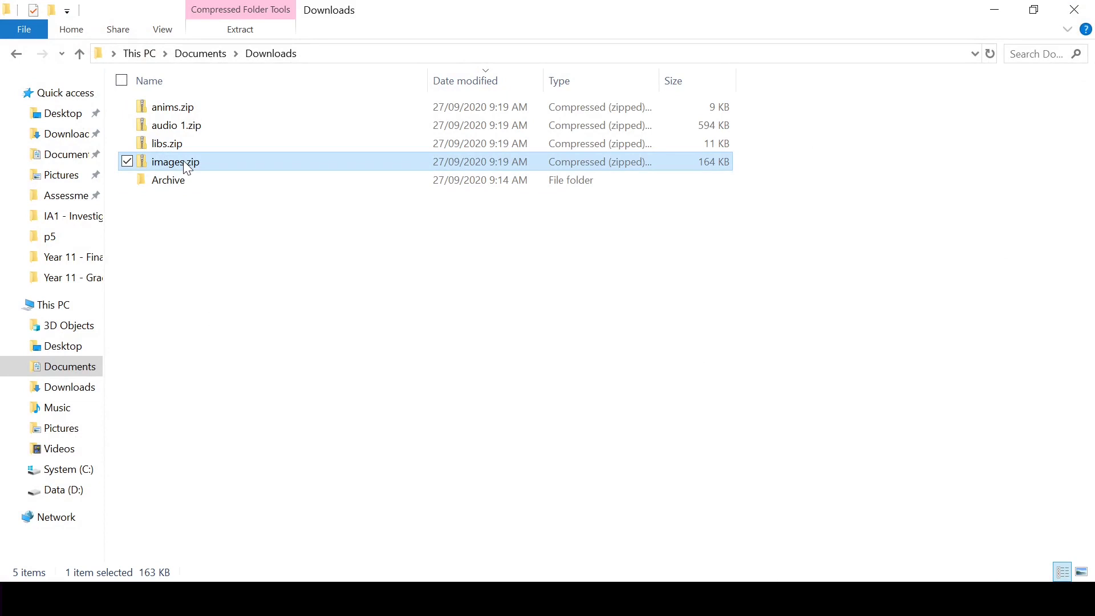
right_click(181, 161)
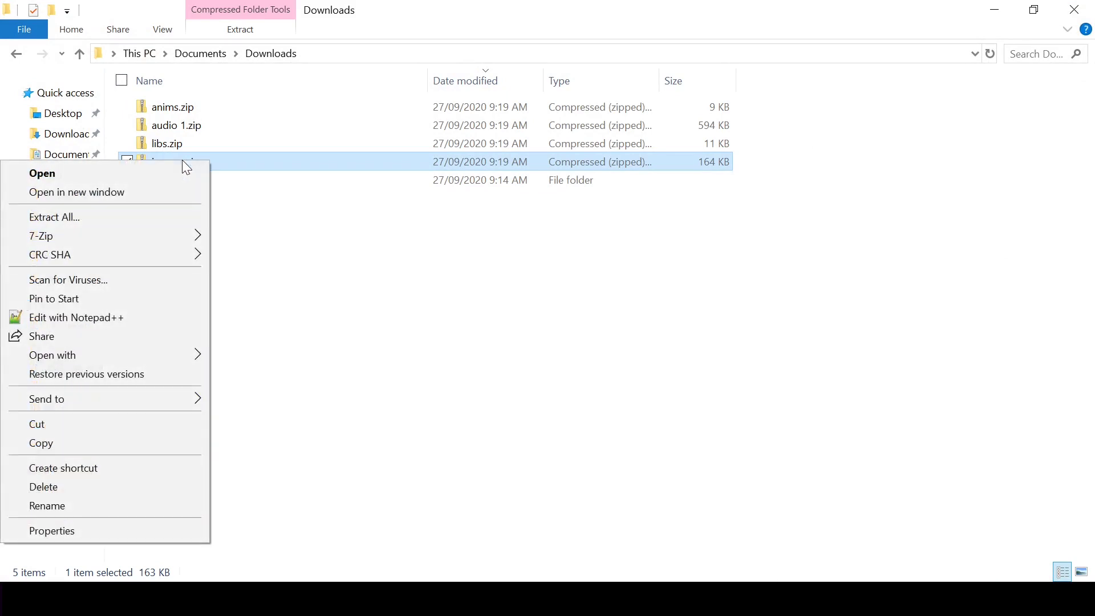
click(177, 217)
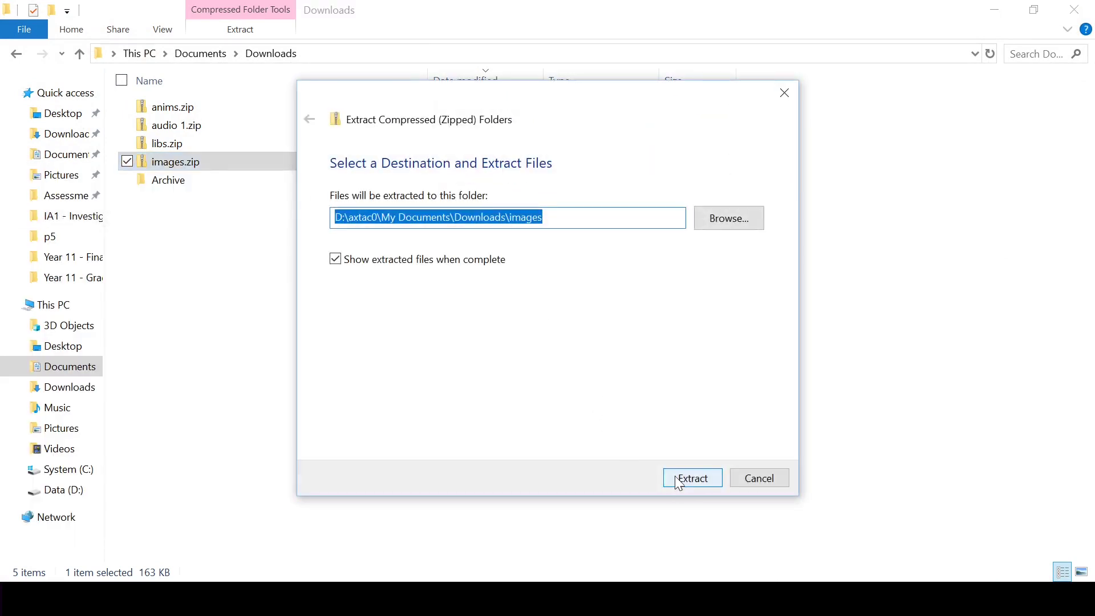
click(450, 259)
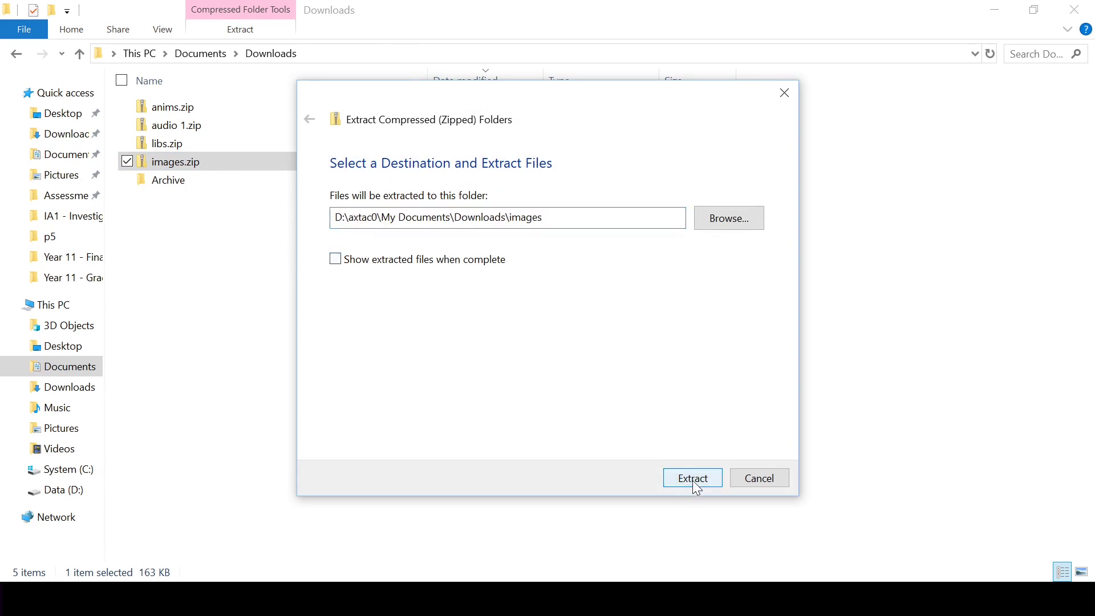
click(693, 479)
right_click(230, 149)
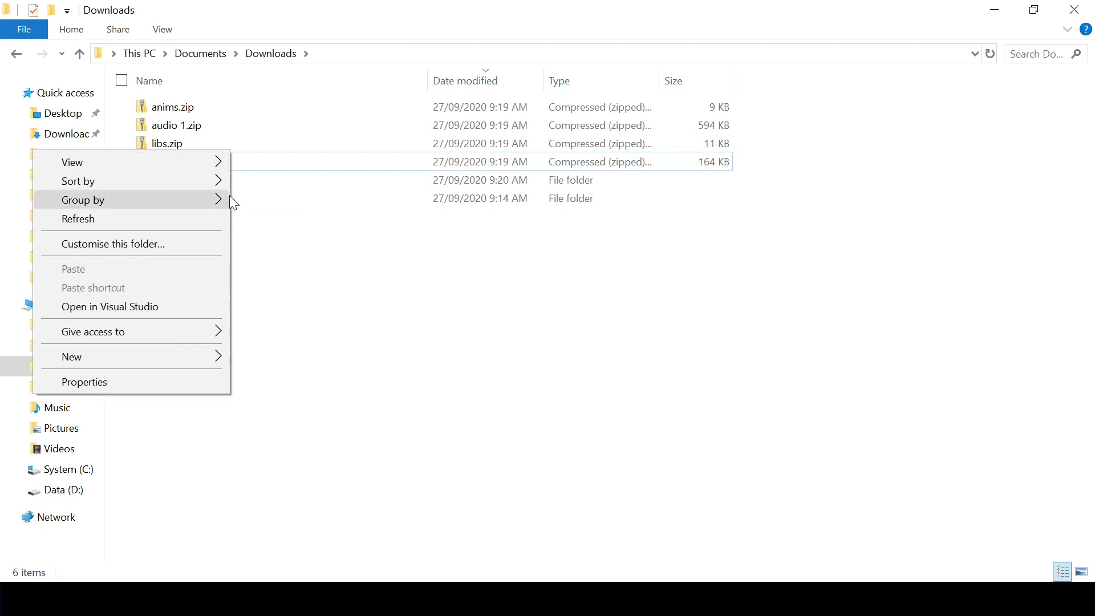
click(325, 179)
click(325, 179)
click(202, 162)
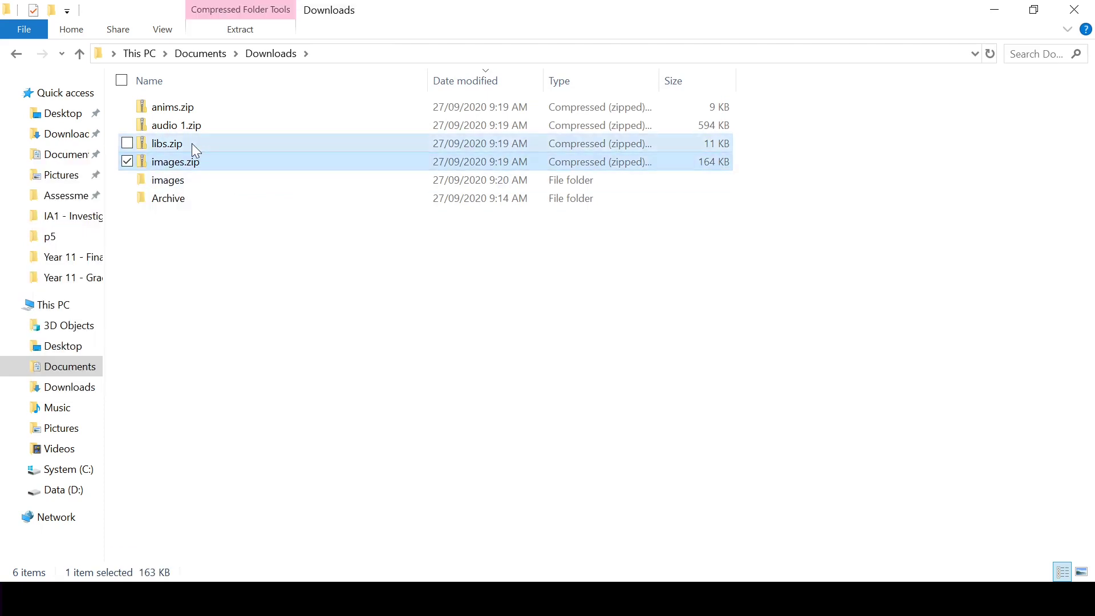
Extract libs.zip, audio 1.zip and anims.zip each into its own folder
right_click(190, 143)
click(174, 196)
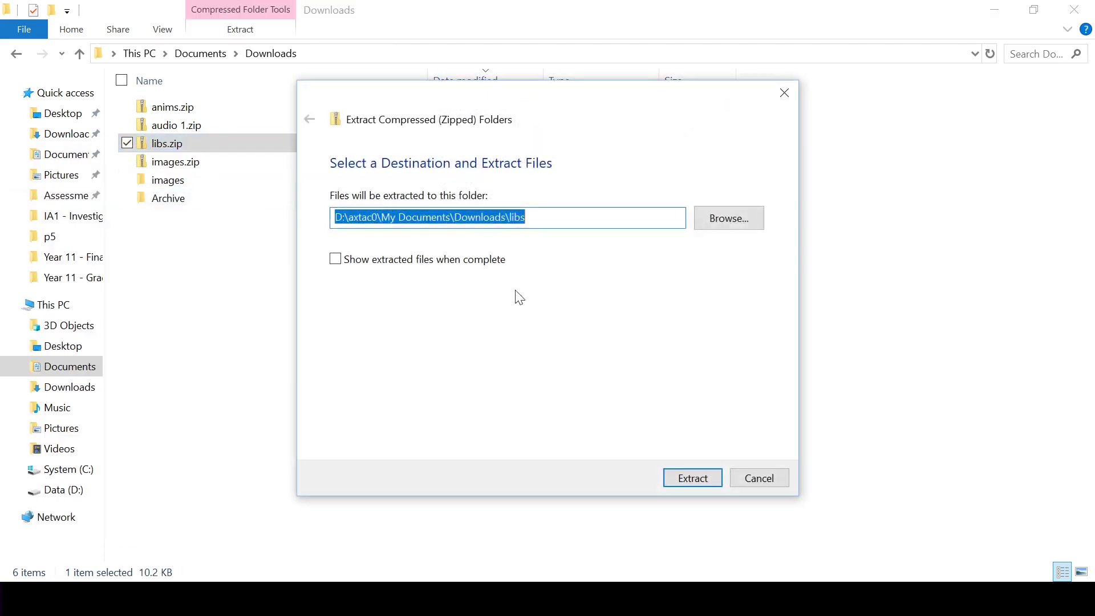
click(674, 474)
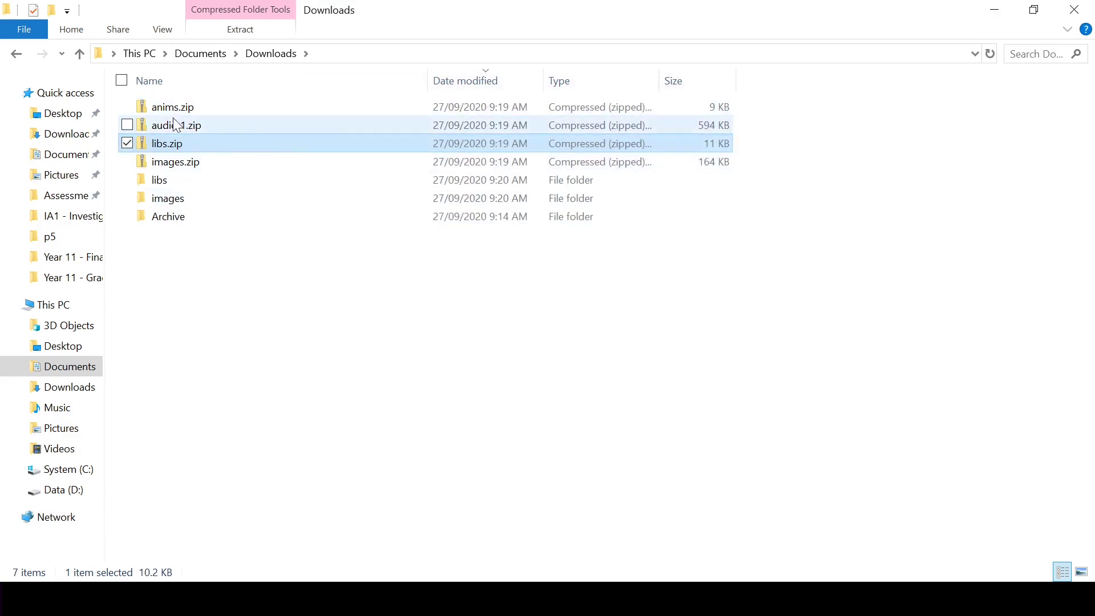
click(172, 125)
right_click(171, 126)
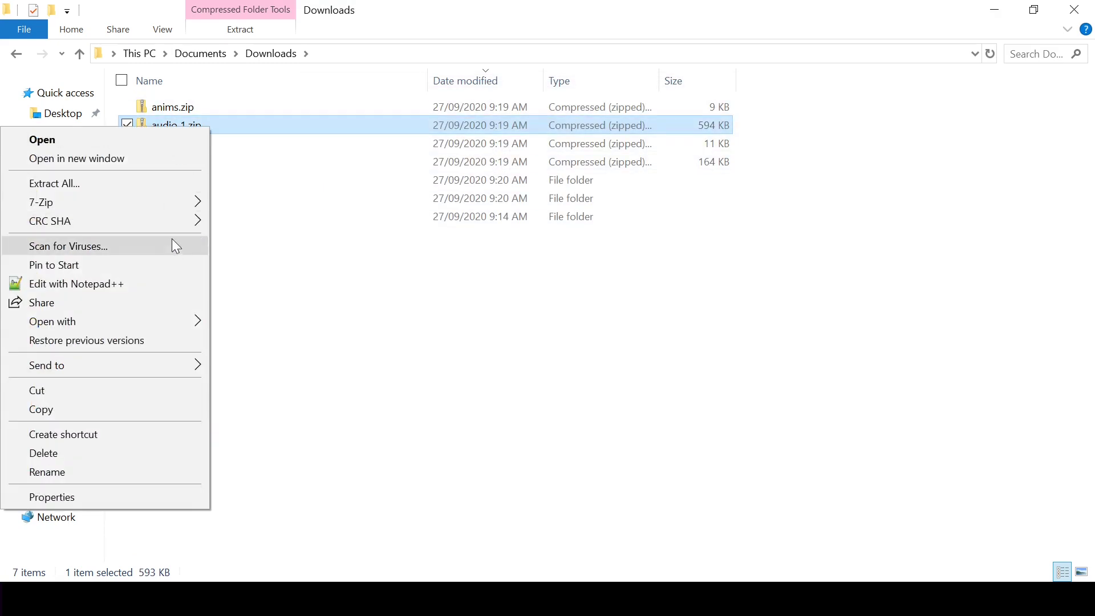
click(174, 183)
click(675, 478)
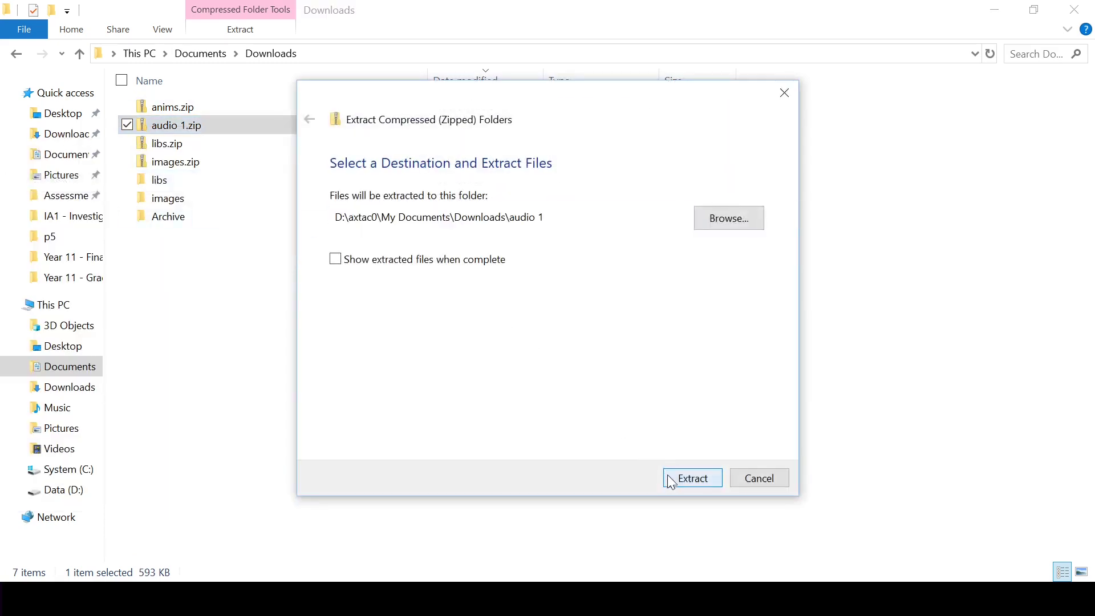
right_click(192, 107)
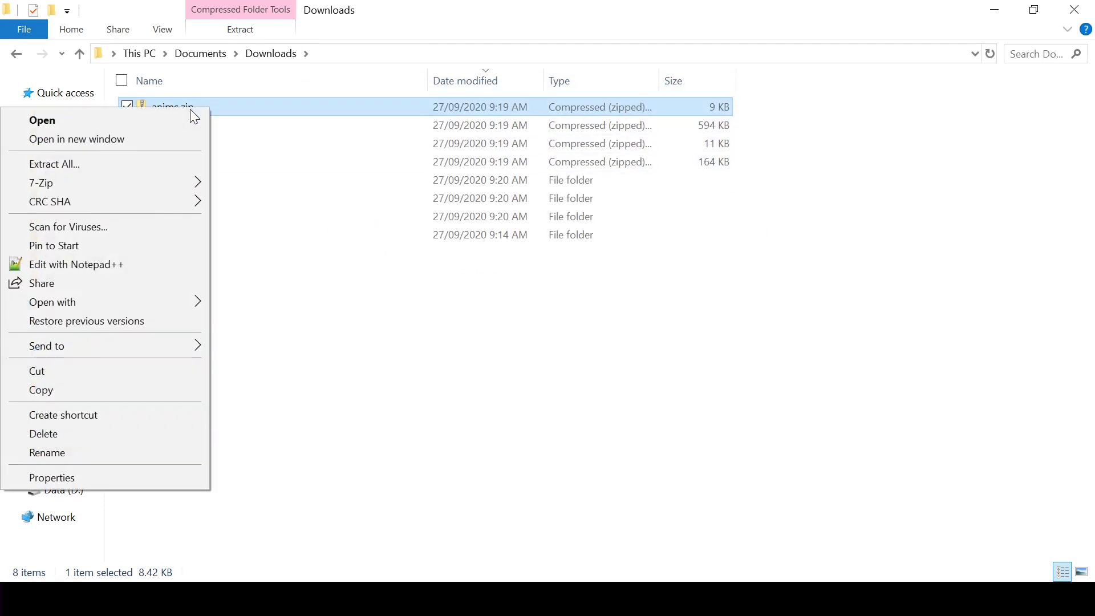
click(170, 162)
click(702, 476)
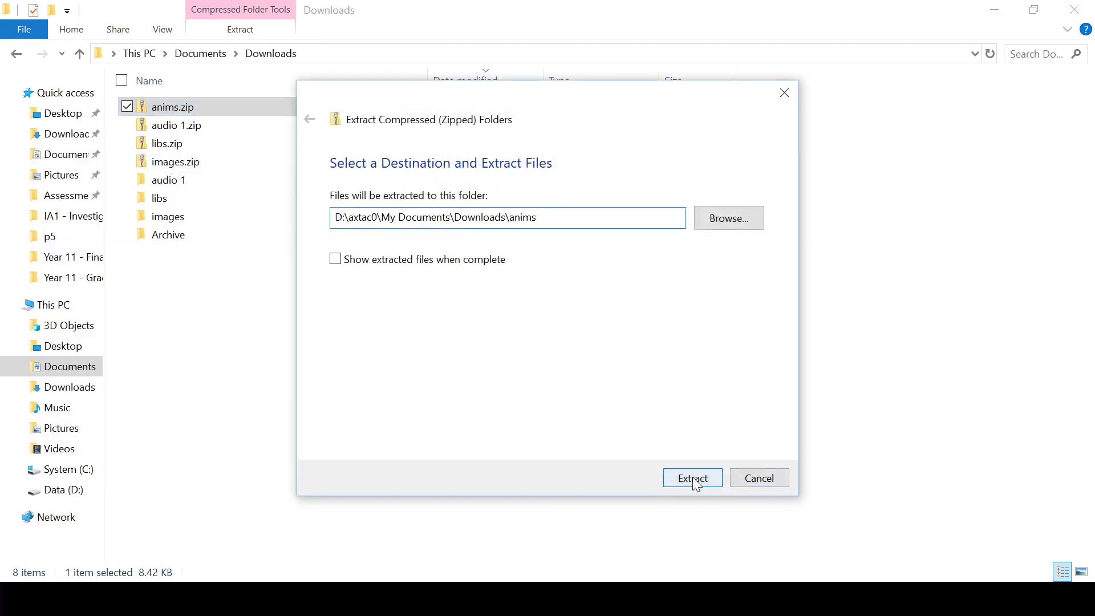
Select all four zip files: images, anims, audio 1 and libs
click(180, 163)
ctrl+click(190, 105)
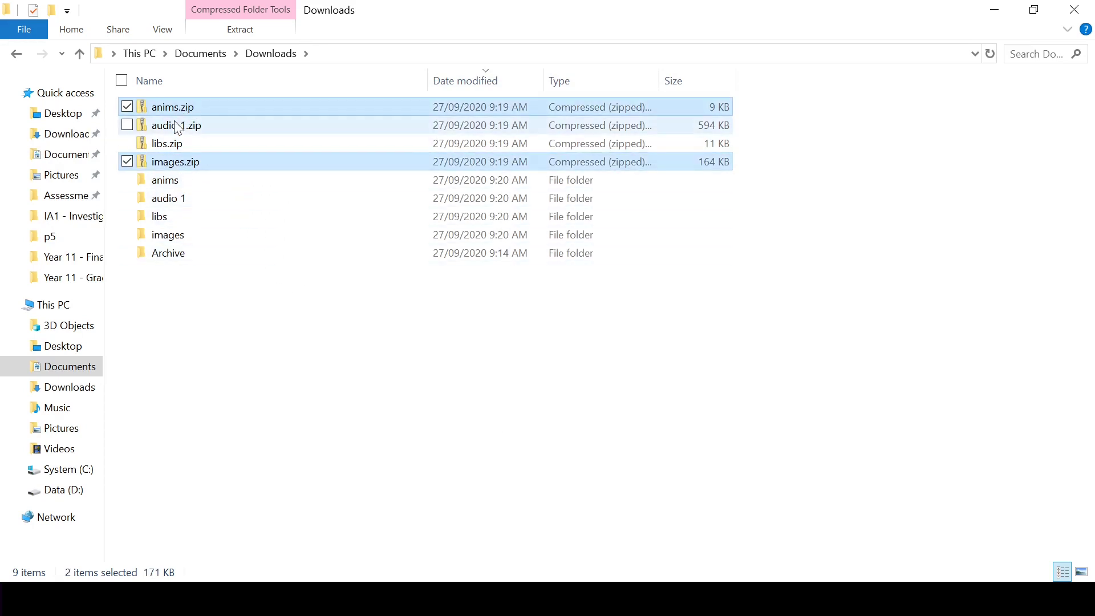
ctrl+click(177, 125)
ctrl+click(167, 143)
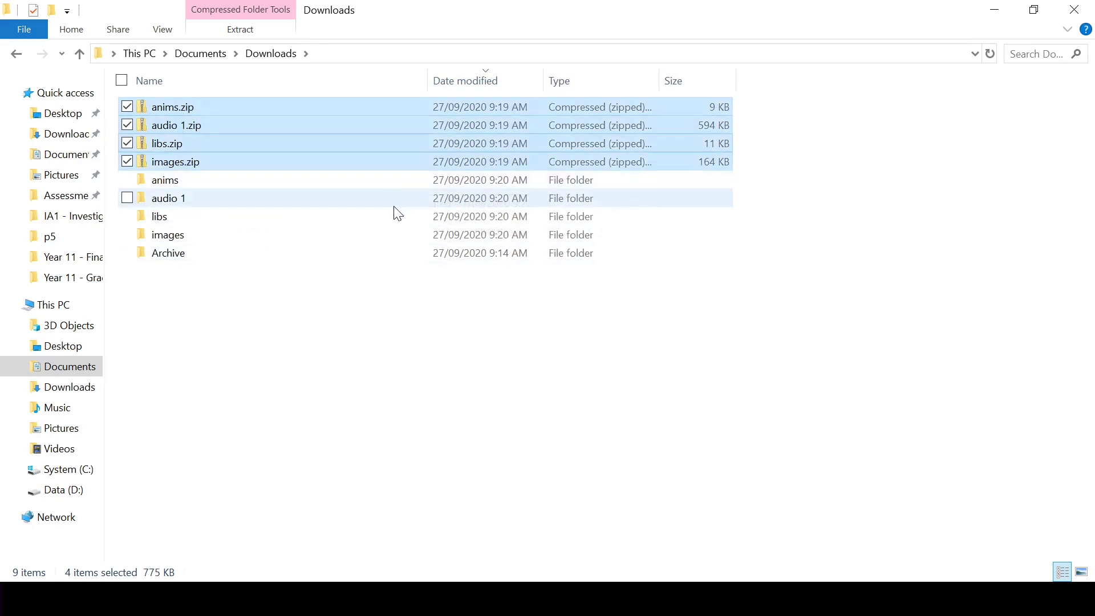
Delete the four zip files and check the contents of the anims and audio 1 folders
key(Delete)
double_click(203, 116)
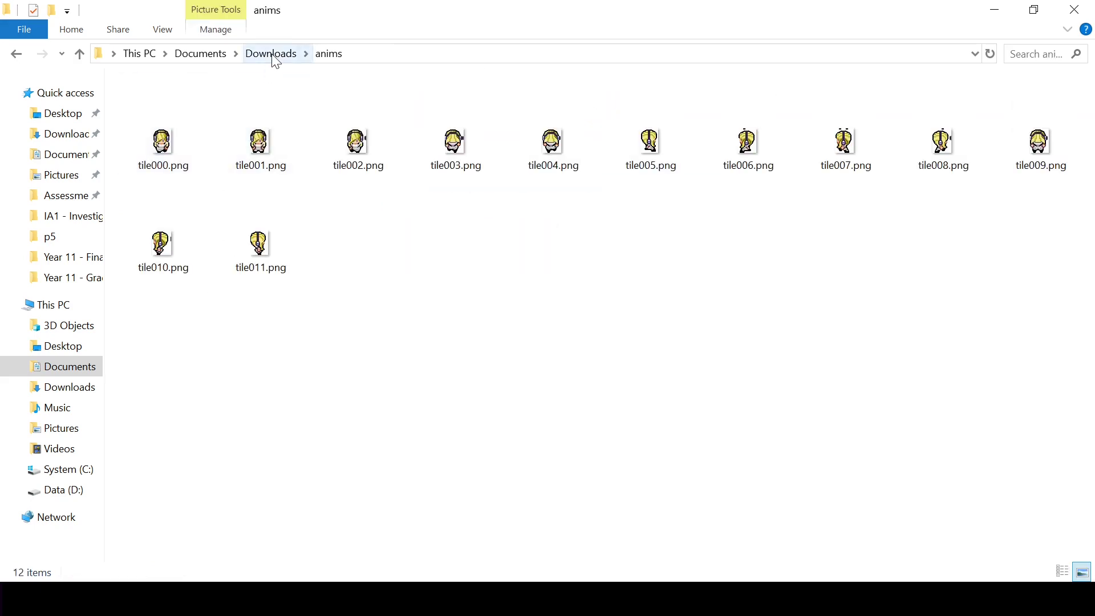
click(272, 53)
double_click(177, 125)
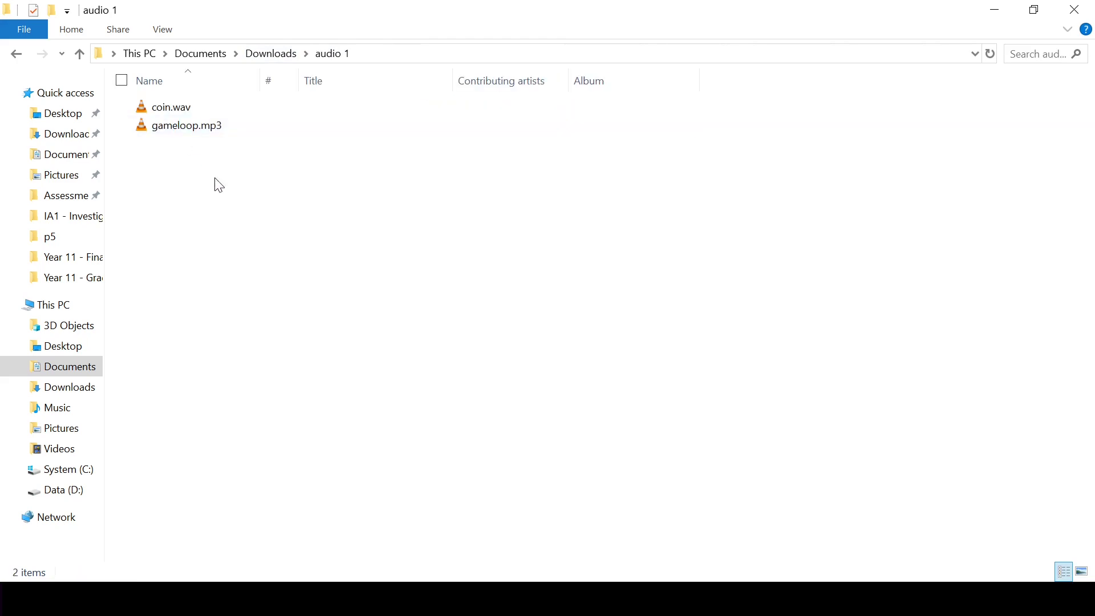
click(265, 55)
Rename the audio 1 folder to audio
right_click(188, 127)
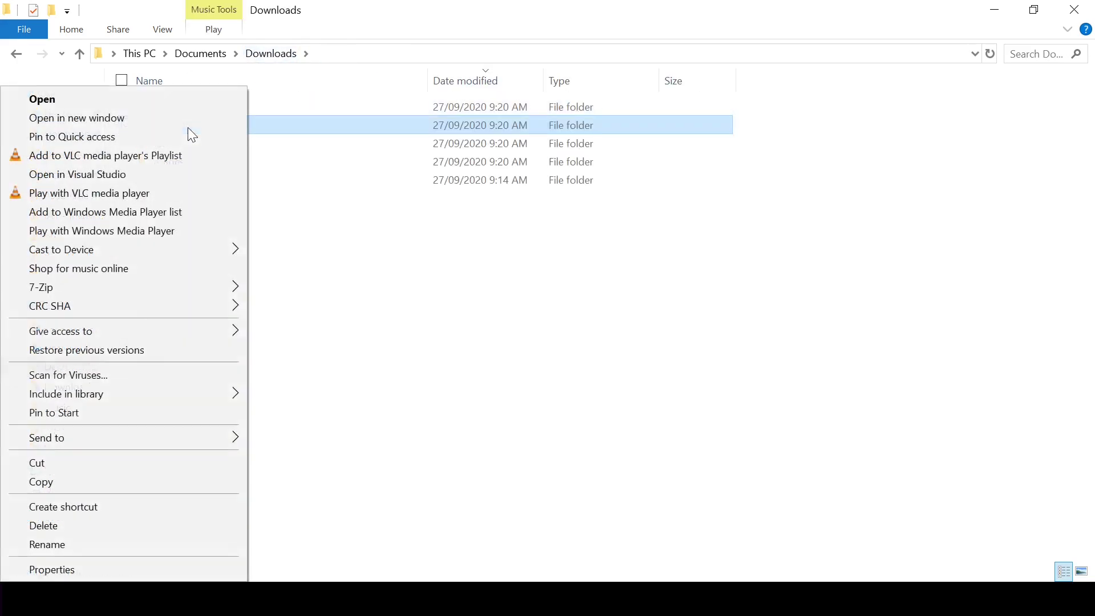
click(149, 542)
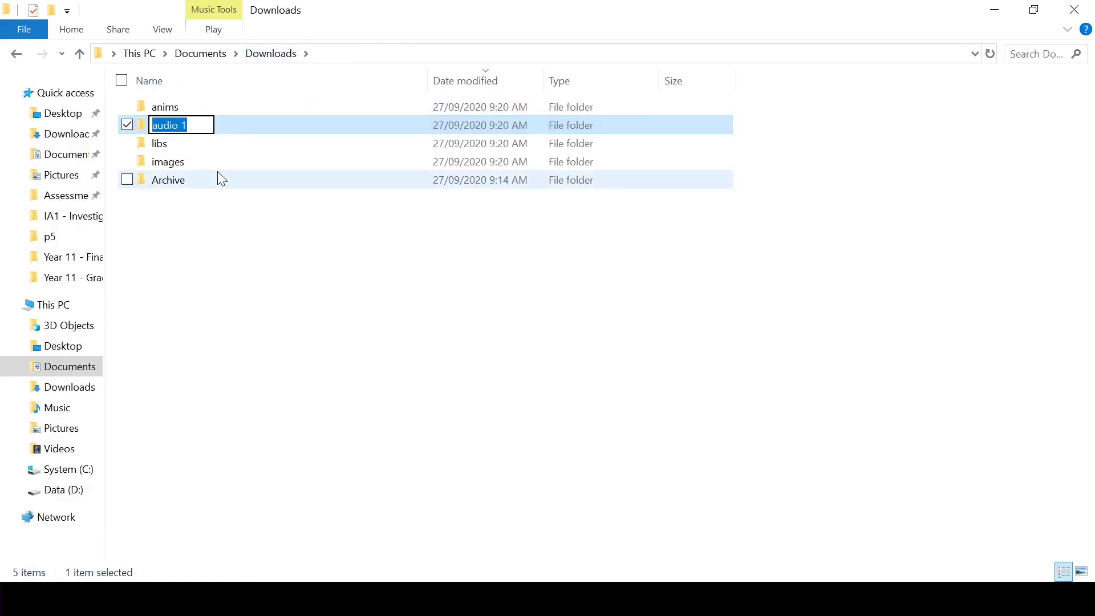
key(End)
key(BackSpace)
key(BackSpace)
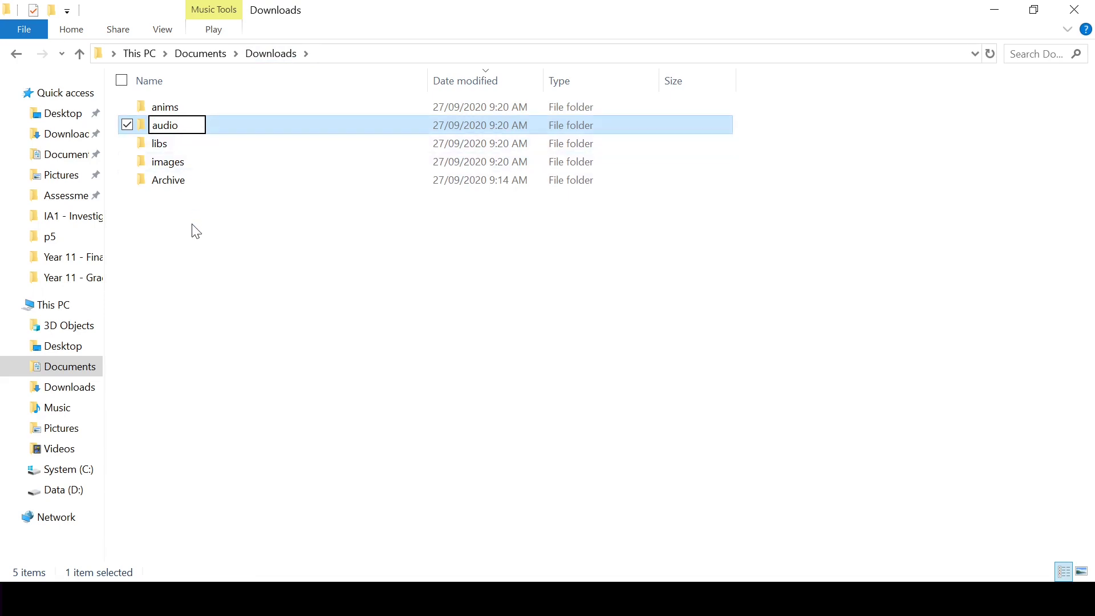
click(185, 154)
Check the contents of the libs and images folders
double_click(171, 149)
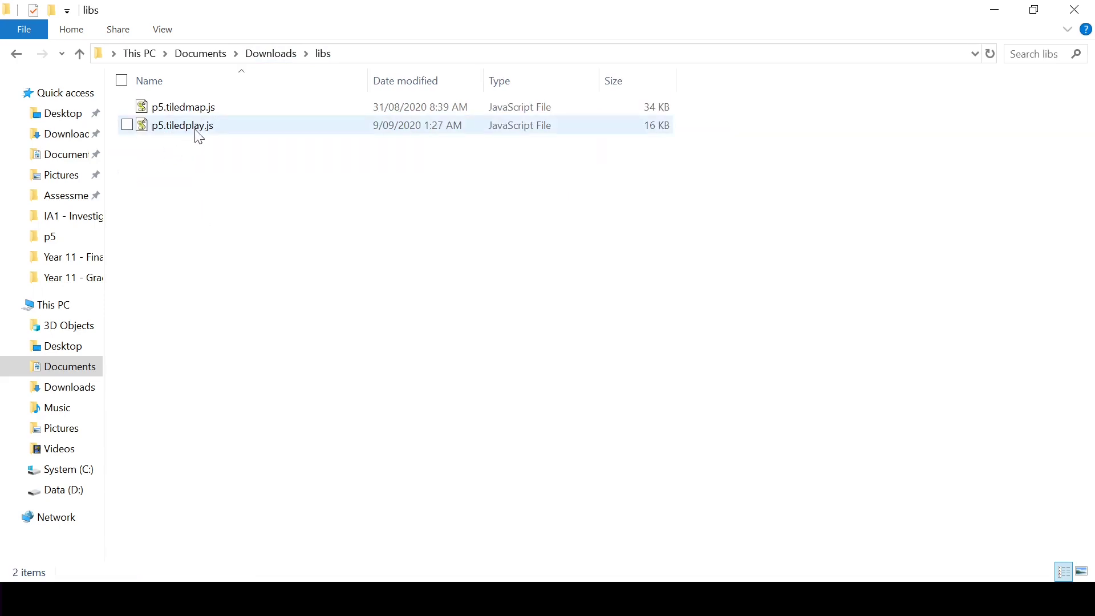
click(270, 54)
double_click(187, 165)
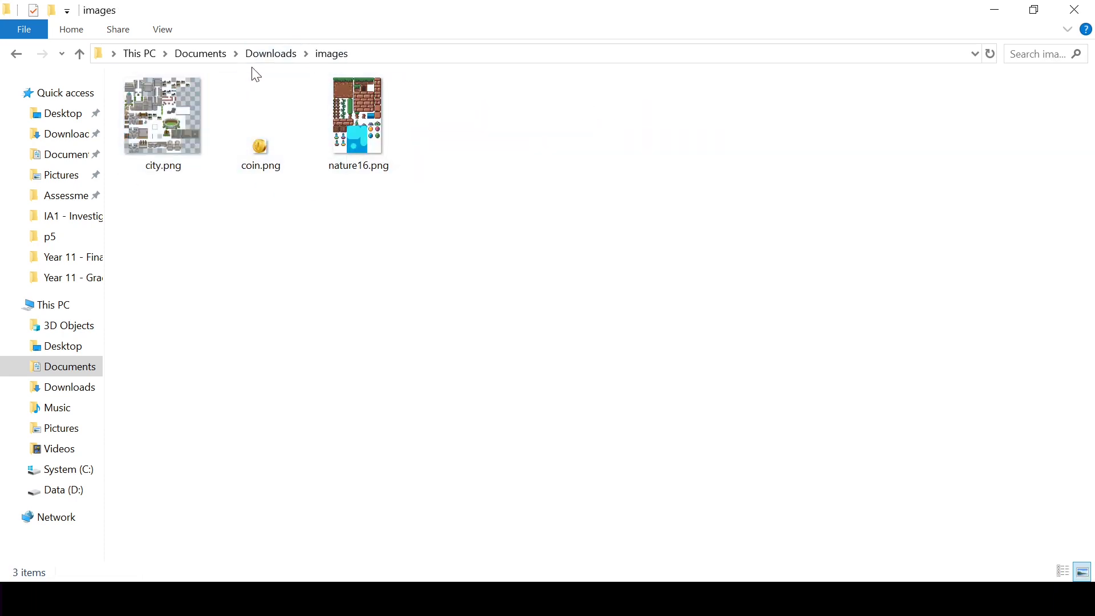
click(271, 53)
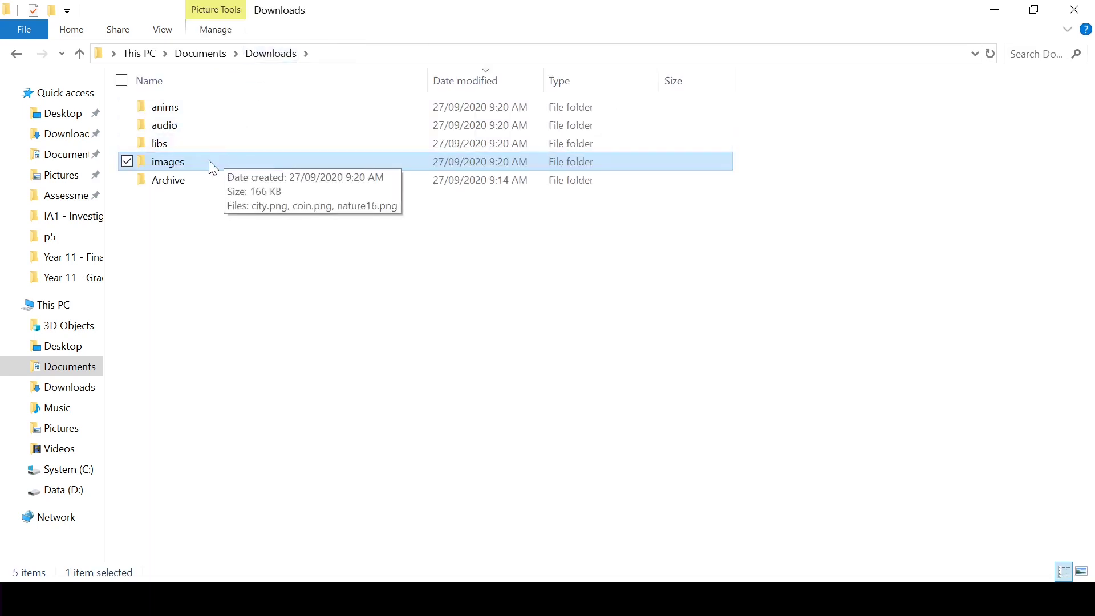
Cut the anims, audio, libs and images folders and paste them into Desktop\p5Game
shift+click(184, 107)
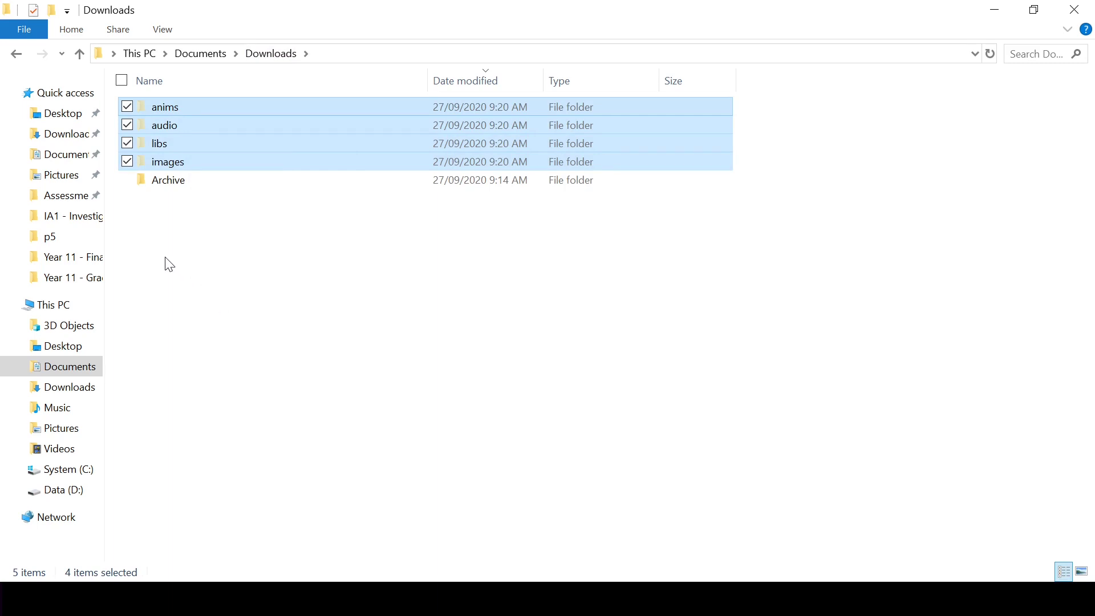
click(64, 117)
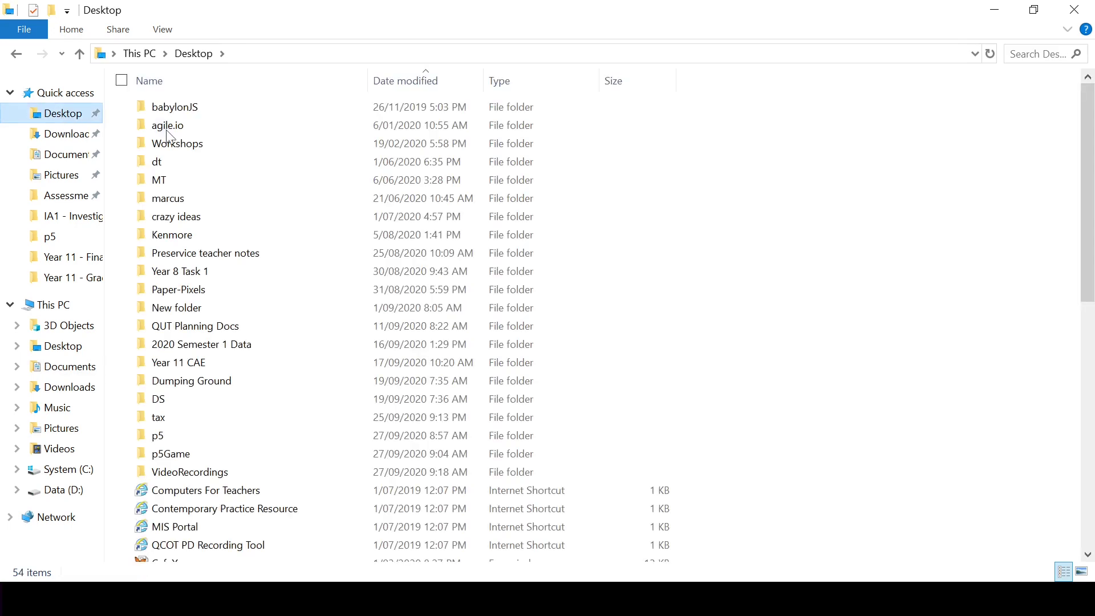
double_click(216, 454)
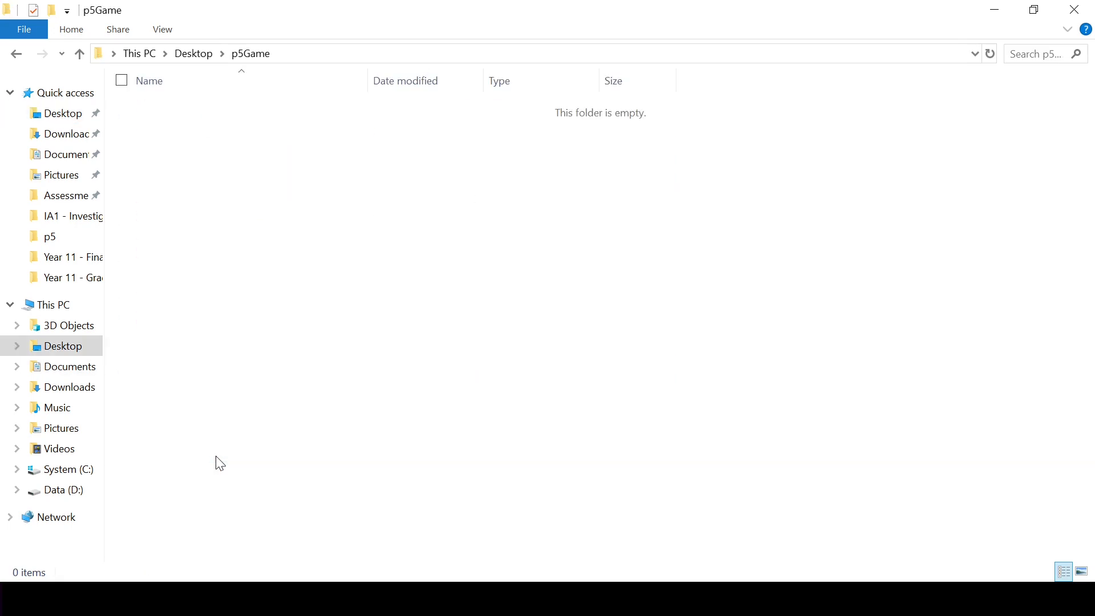
key(ctrl+v)
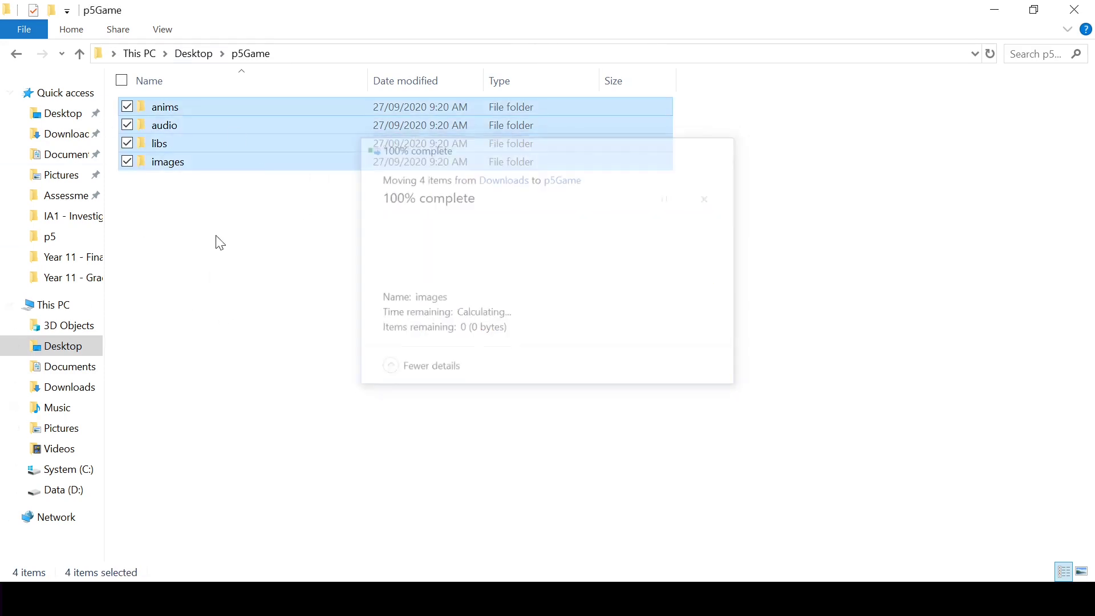
click(190, 314)
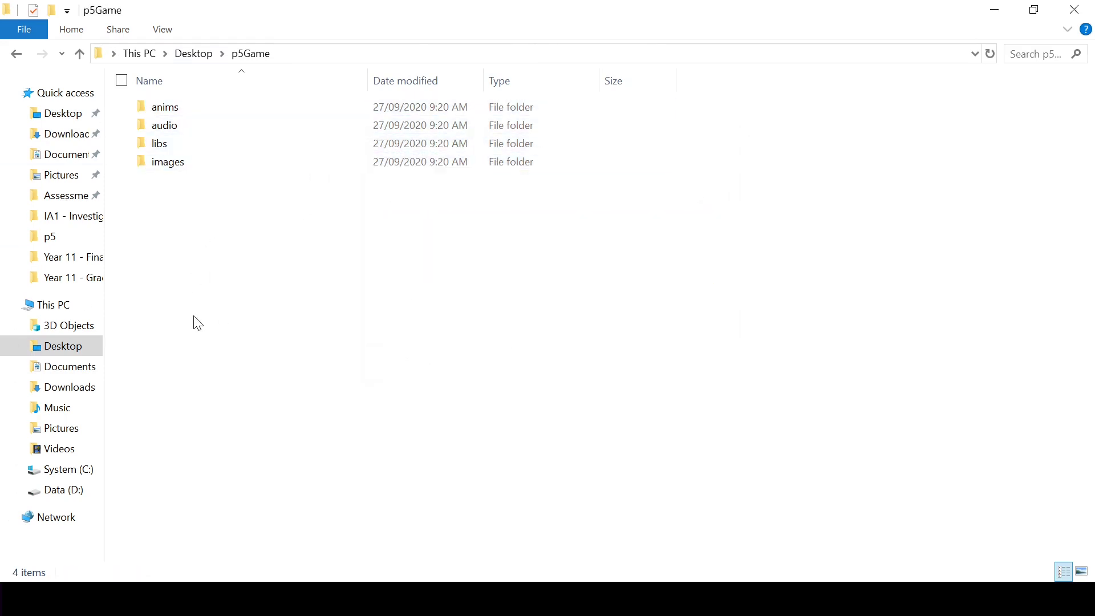